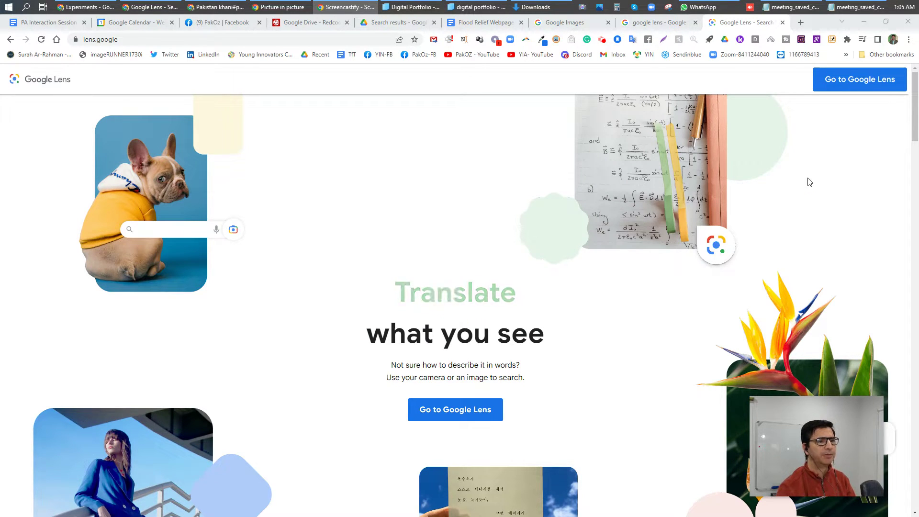
# - Jump to the Try Google Lens section with its iOS and Android app QR codes
pyautogui.click(835, 79)
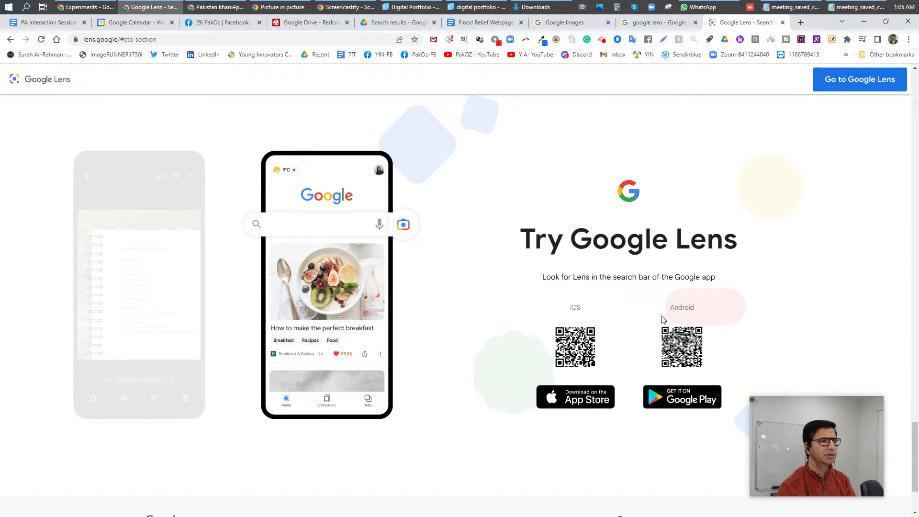
# - Search Google Images for 'birthday wishes' using the suggested search
pyautogui.click(560, 22)
pyautogui.click(482, 251)
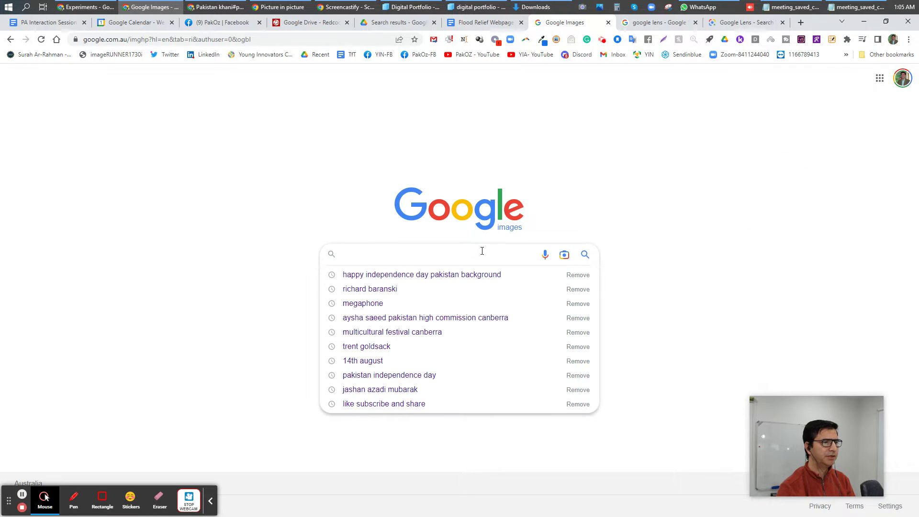
pyautogui.write('Br')
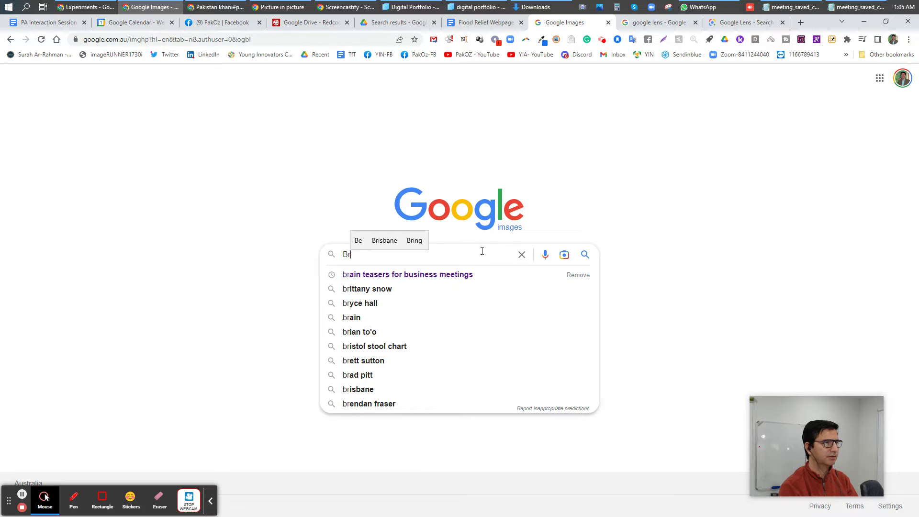
pyautogui.press('BackSpace')
pyautogui.write('it')
pyautogui.press('BackSpace')
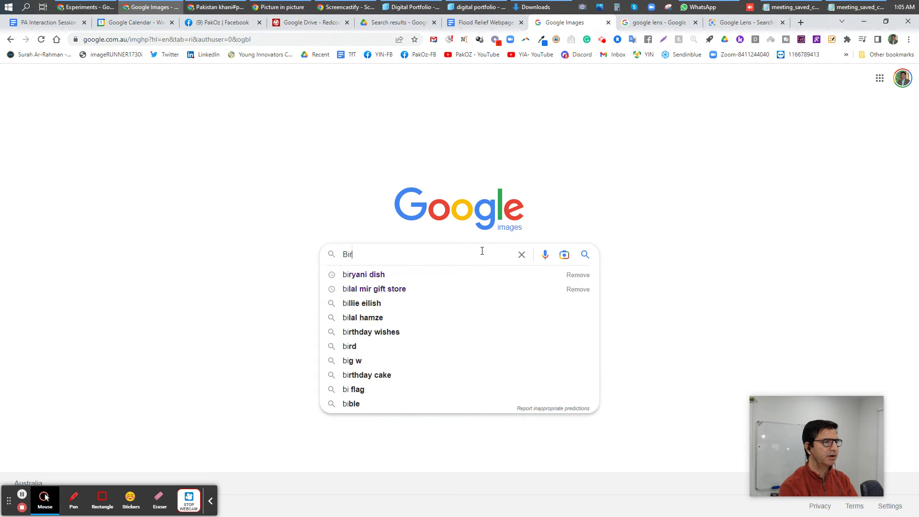
pyautogui.write('rthday')
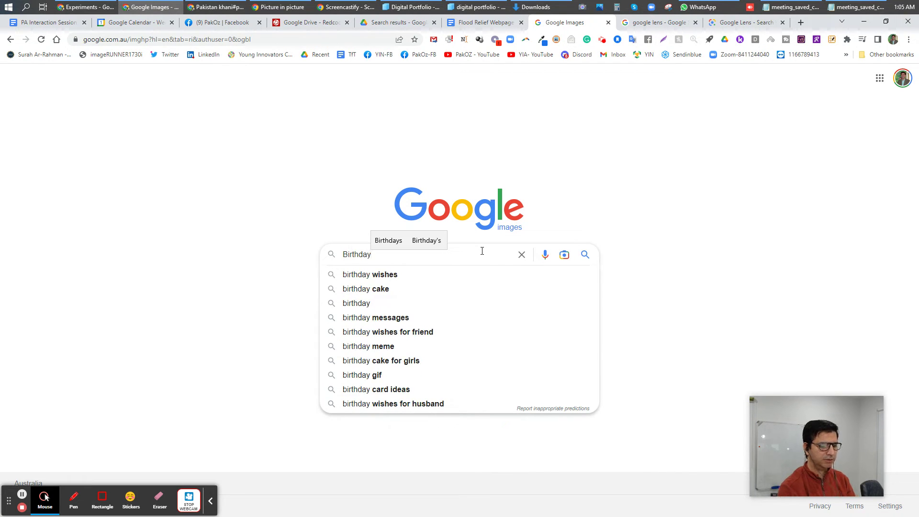
pyautogui.press('Down')
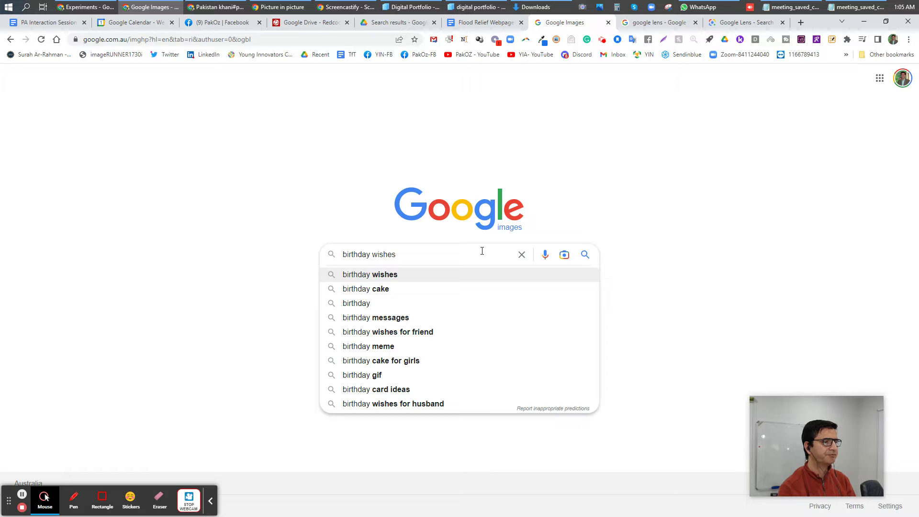
pyautogui.press('Up')
pyautogui.press('Down')
pyautogui.press('Return')
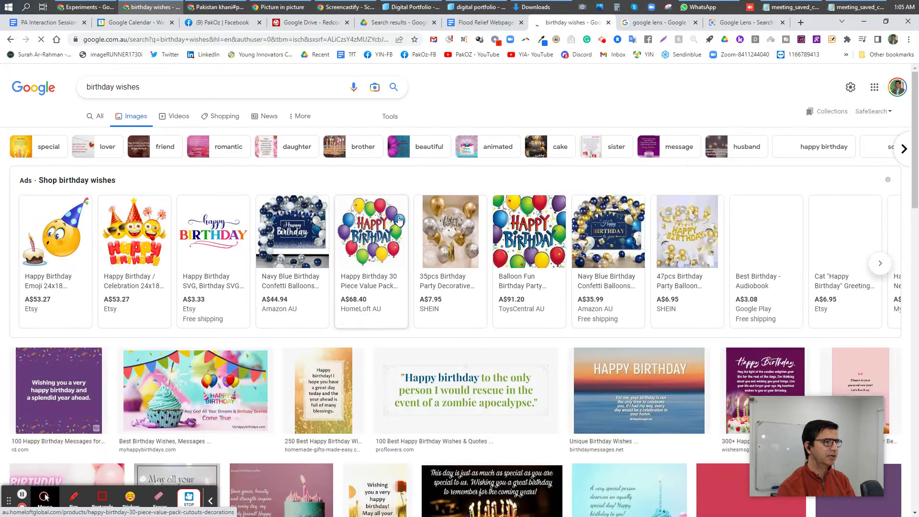
# - Open the 'Happy birthday! I hope you have a great day' card and search it with Google Lens
pyautogui.click(334, 387)
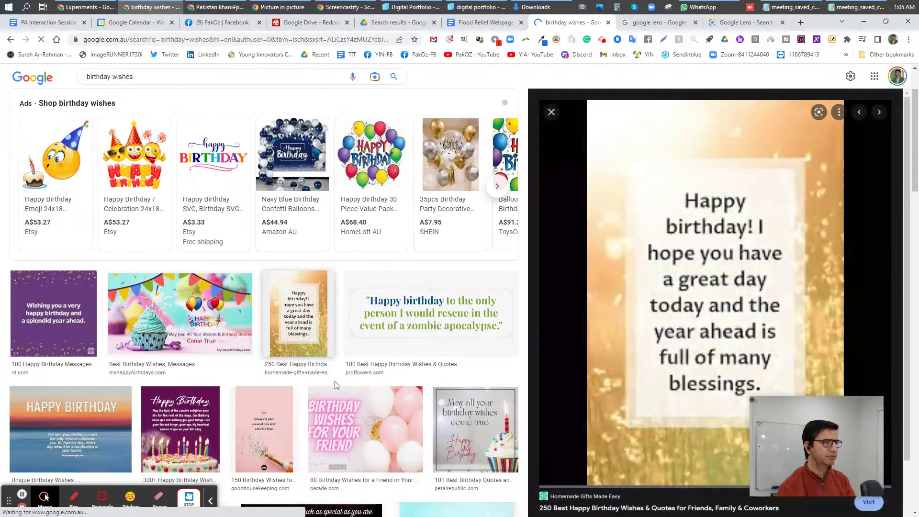
pyautogui.click(819, 112)
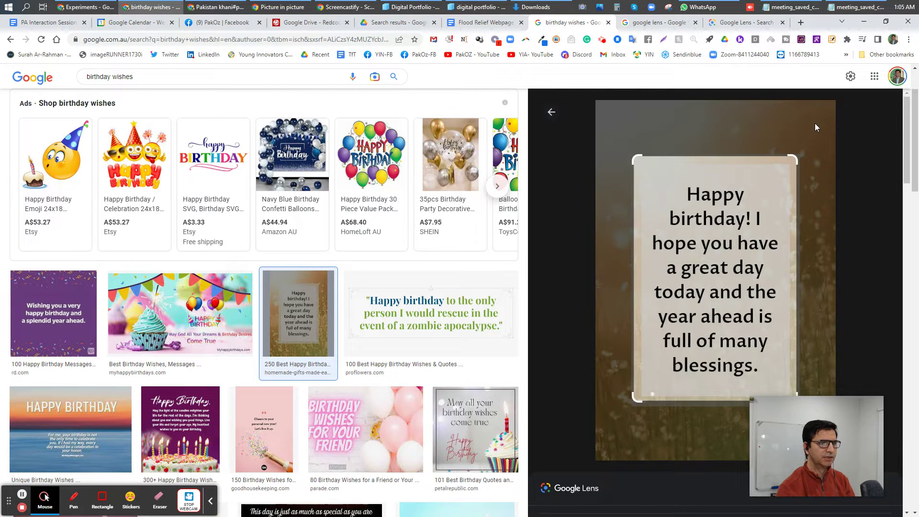
pyautogui.moveTo(822, 407)
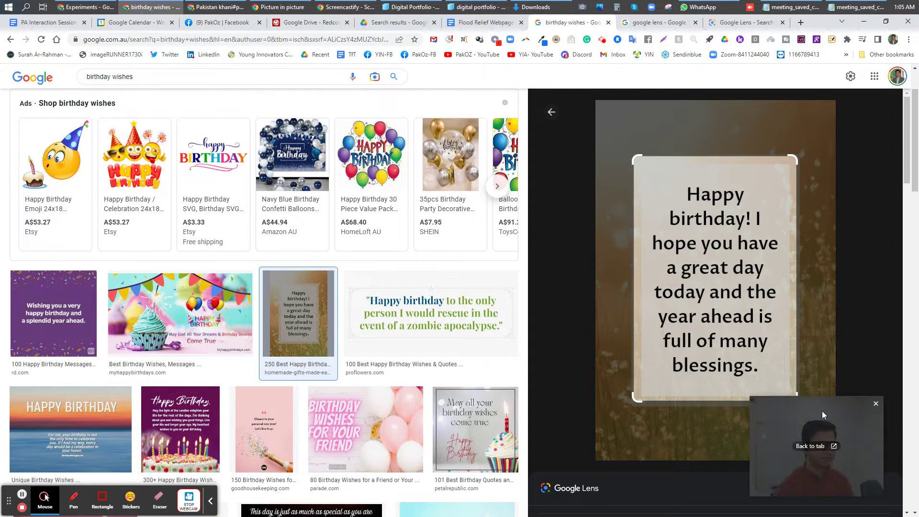
pyautogui.moveTo(822, 411); pyautogui.dragTo(838, 422)
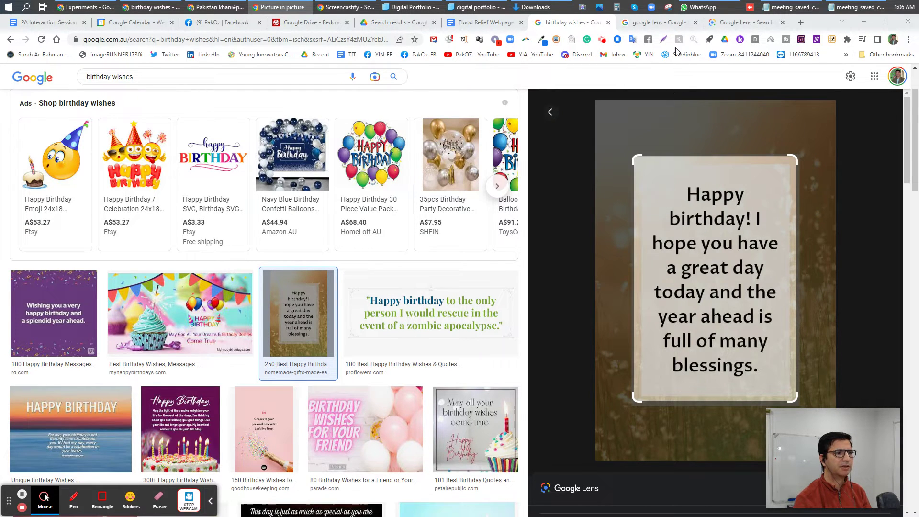
pyautogui.moveTo(706, 19)
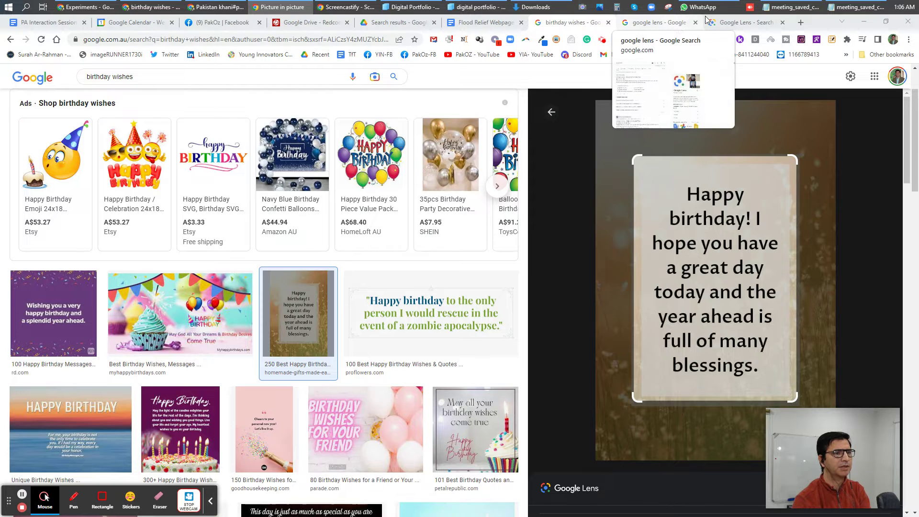
pyautogui.moveTo(748, 25)
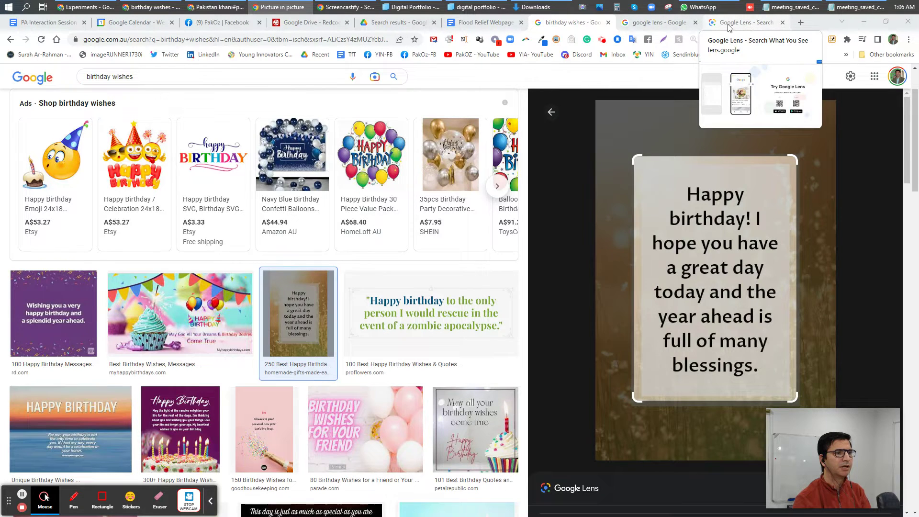
pyautogui.moveTo(670, 24)
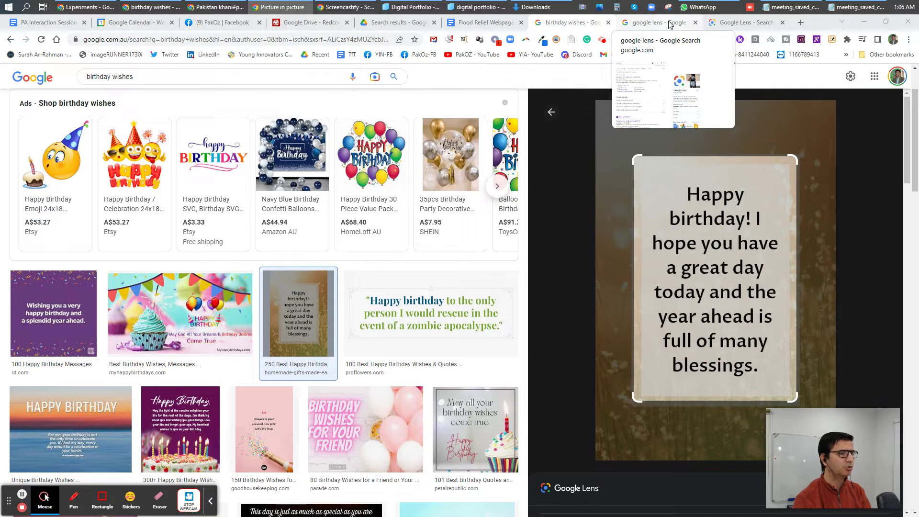
# - Open the local Macarthur Together Flyer.jpeg image in a new tab
pyautogui.click(801, 23)
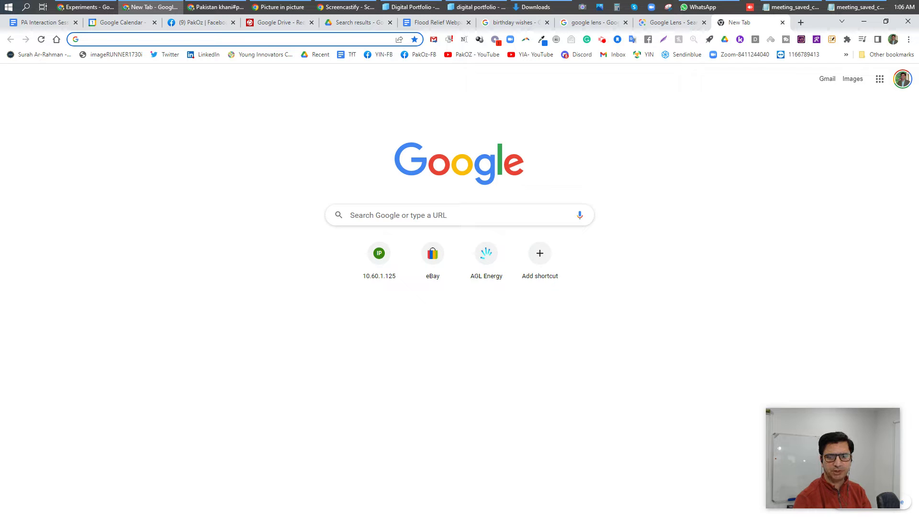
pyautogui.moveTo(916, 299); pyautogui.dragTo(238, 42)
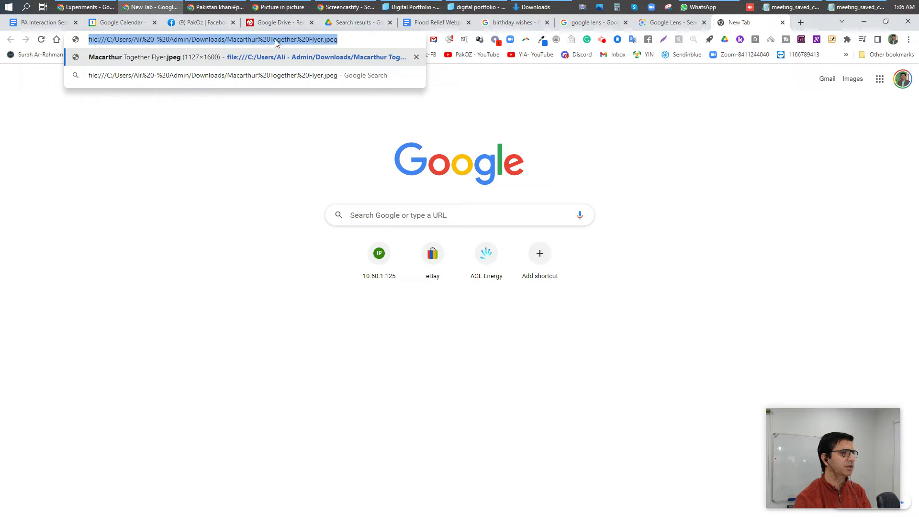
pyautogui.click(336, 44)
pyautogui.press('Return')
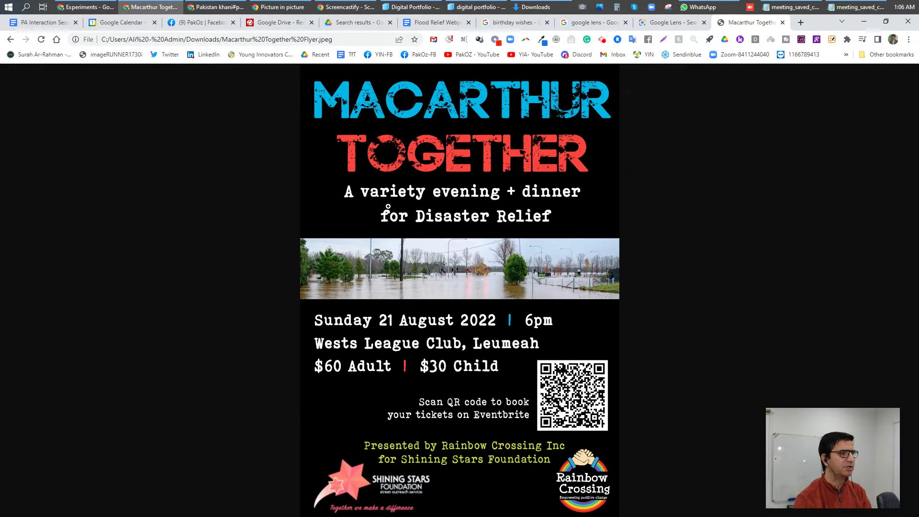
# - Search the flyer with Google Lens and read the Eventbrite link from its QR code
pyautogui.rightClick(309, 112)
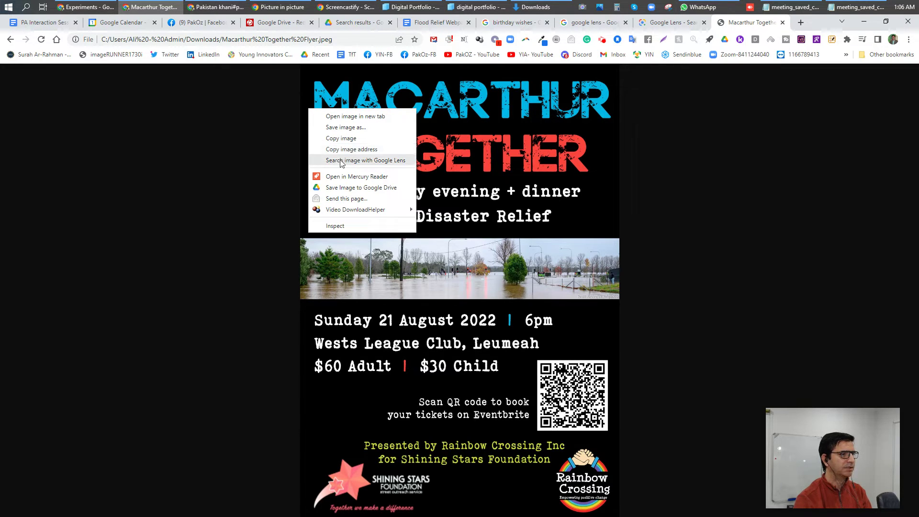
pyautogui.click(368, 166)
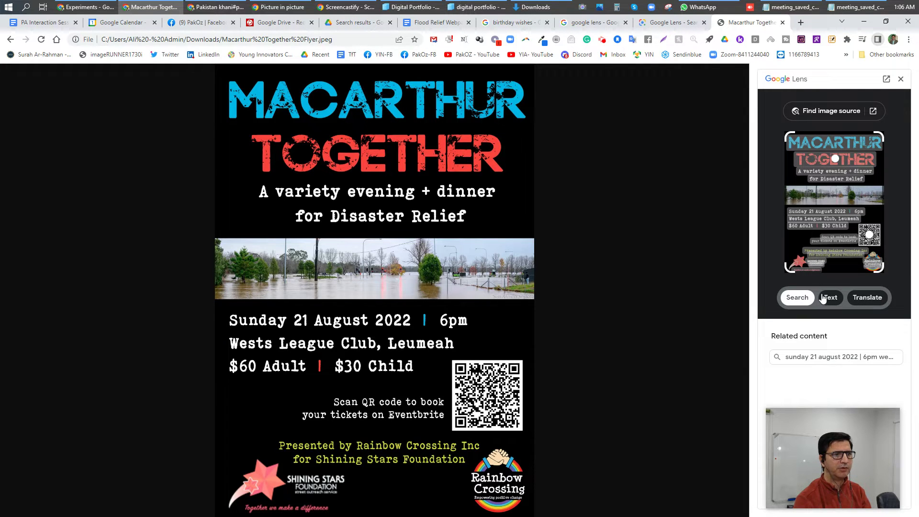
pyautogui.click(871, 241)
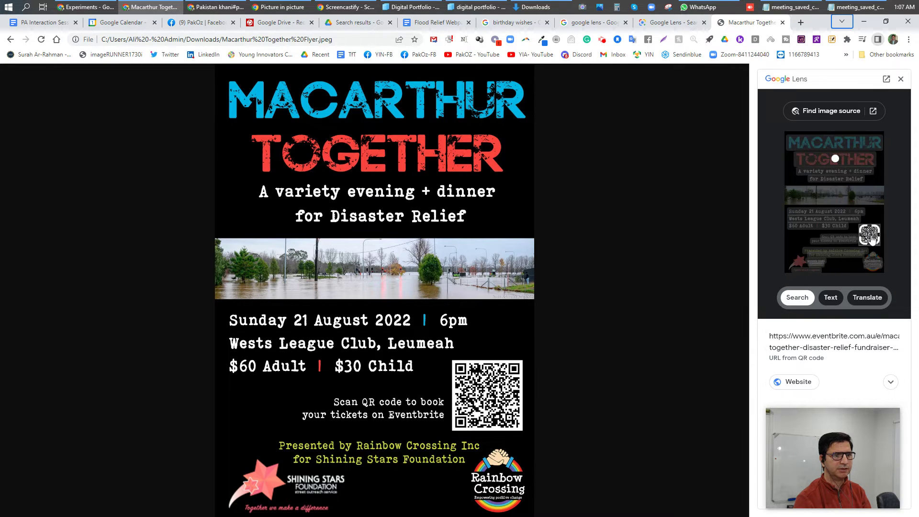
# - Select all of the flyer's text in Lens's Text mode
pyautogui.click(830, 298)
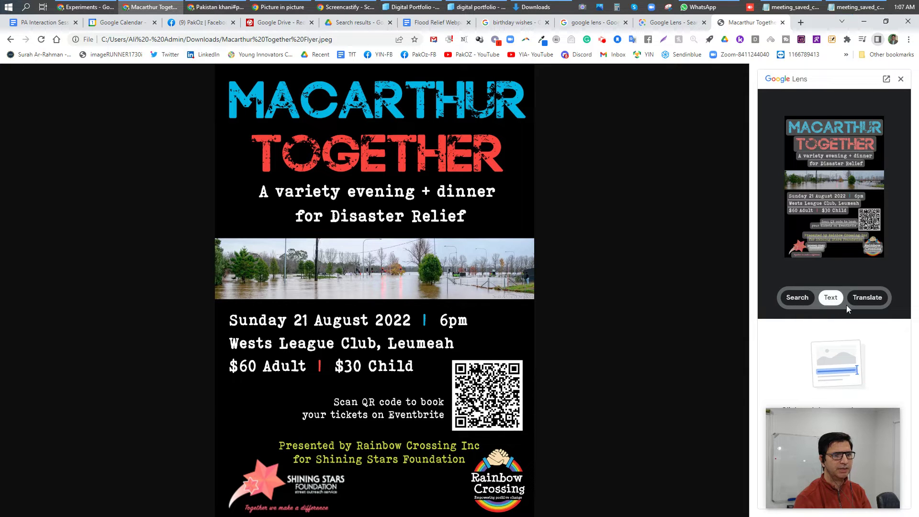
pyautogui.moveTo(852, 414); pyautogui.dragTo(857, 462)
pyautogui.click(848, 442)
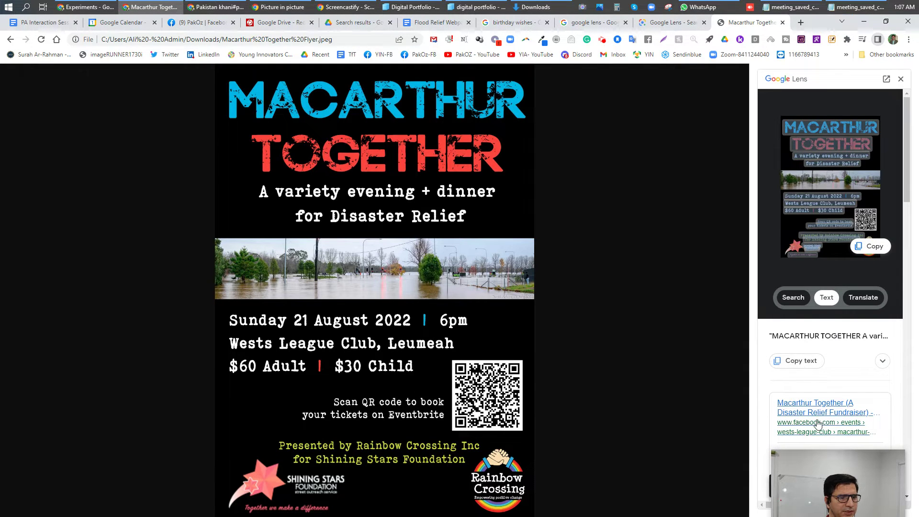
pyautogui.moveTo(812, 456); pyautogui.dragTo(811, 394)
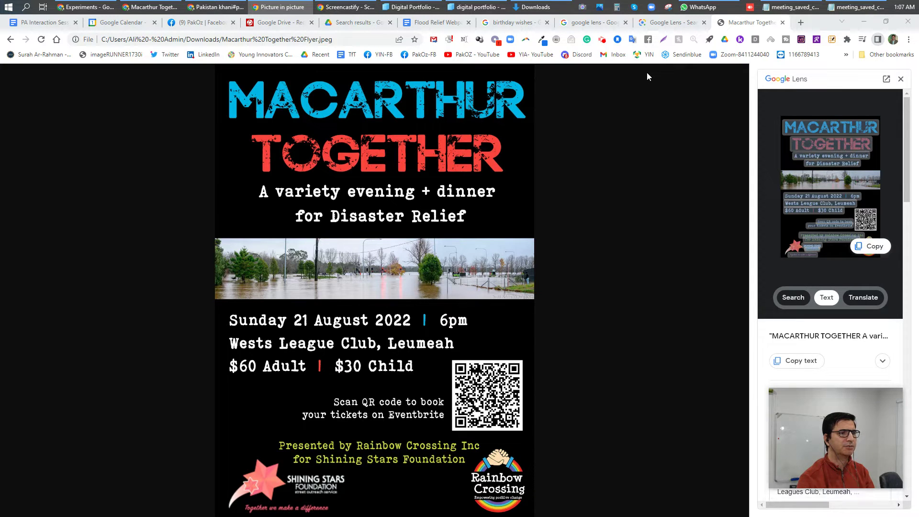
pyautogui.click(800, 23)
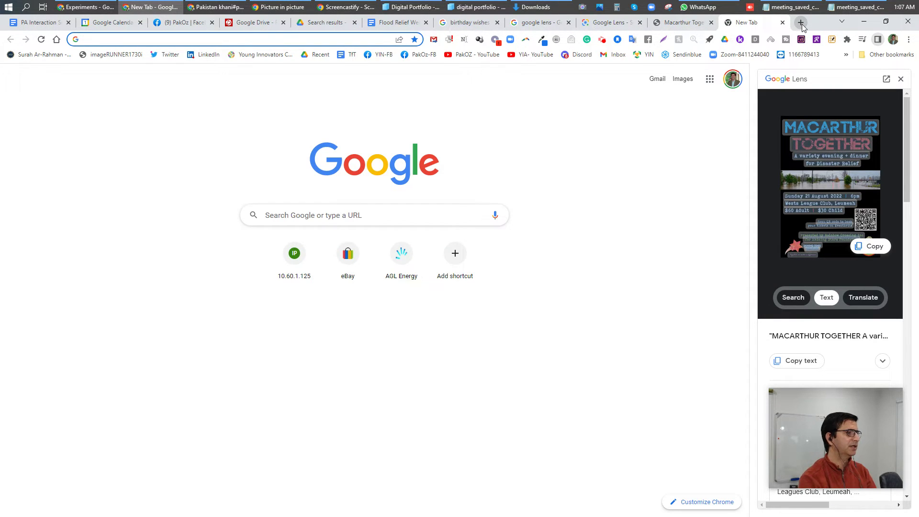
# - Go to younginnovators.net.au and scroll through the Young Innovators Network homepage
pyautogui.write('youn')
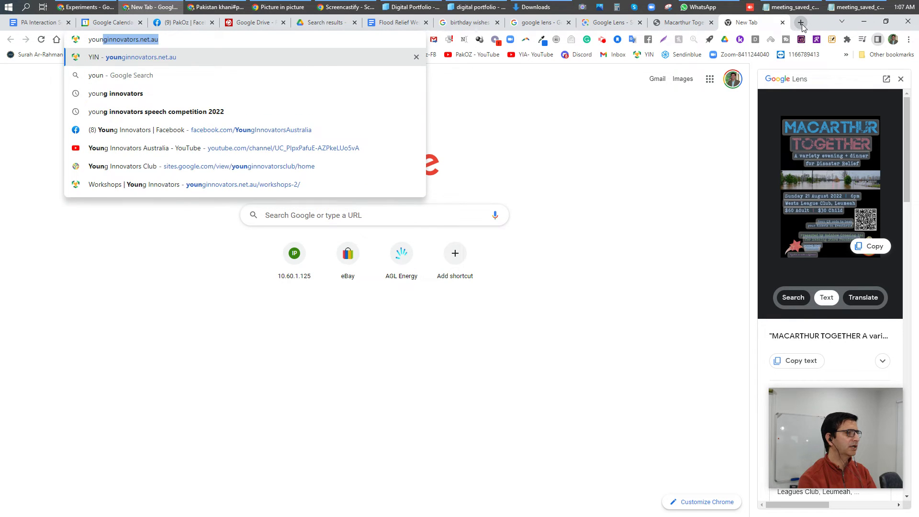
pyautogui.press('Return')
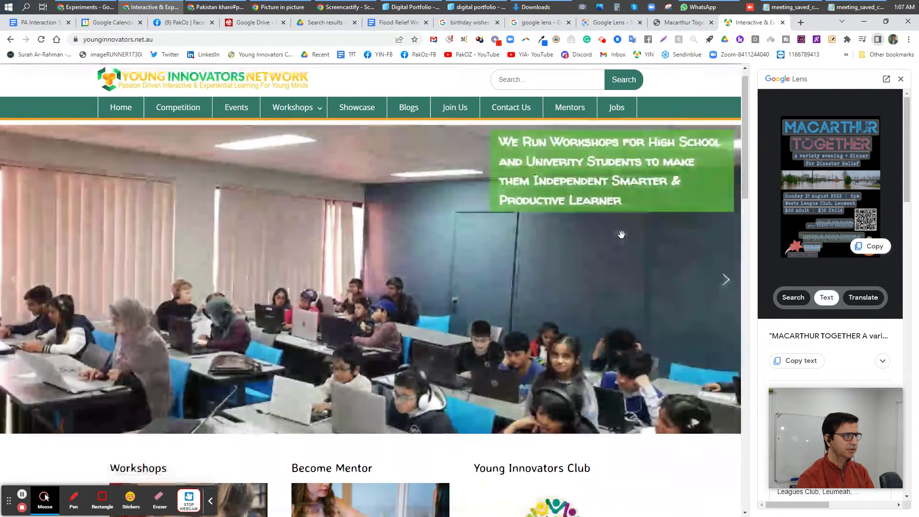
pyautogui.scroll(-2, 621, 234)
pyautogui.scroll(2, 622, 234)
pyautogui.scroll(-3, 622, 234)
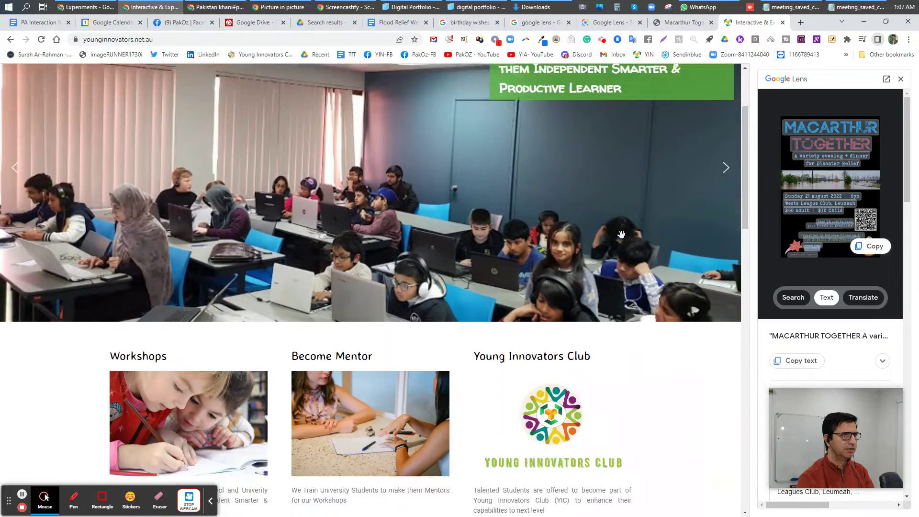
pyautogui.scroll(-7, 621, 235)
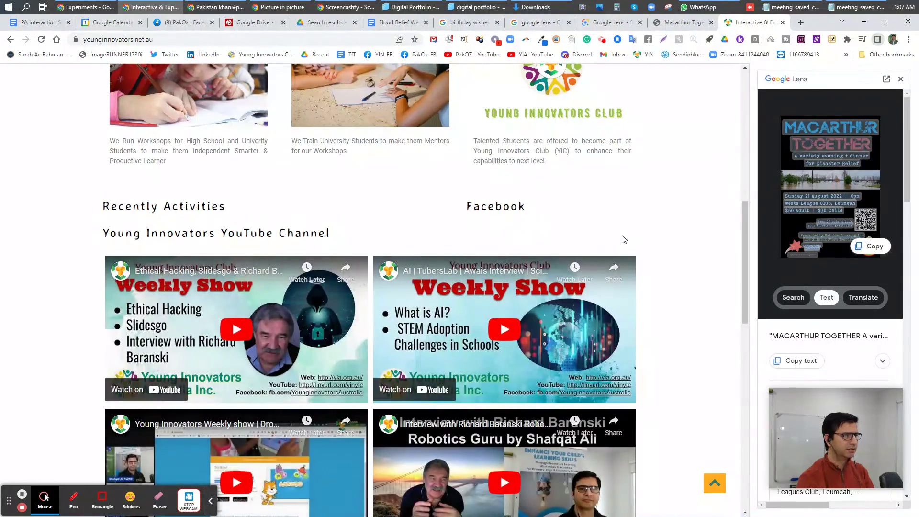
pyautogui.scroll(-3, 623, 237)
pyautogui.scroll(-9, 623, 238)
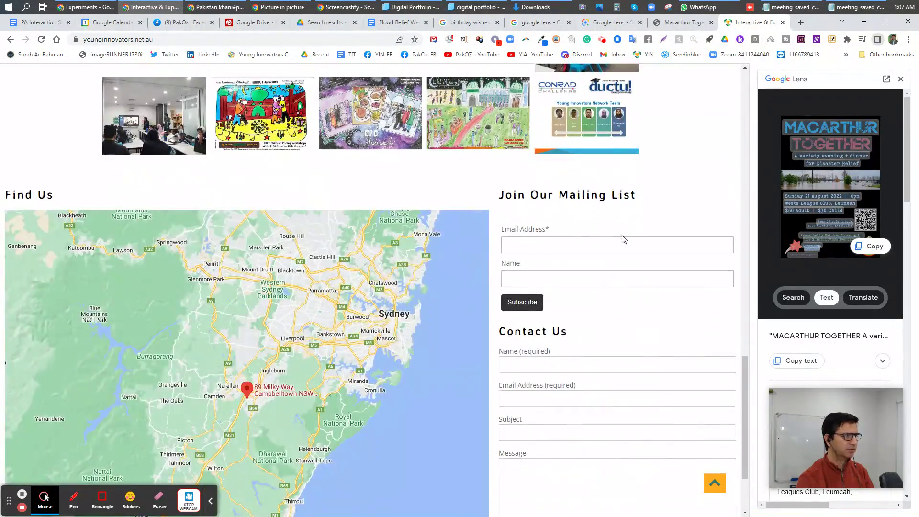
pyautogui.scroll(5, 624, 239)
pyautogui.scroll(8, 625, 239)
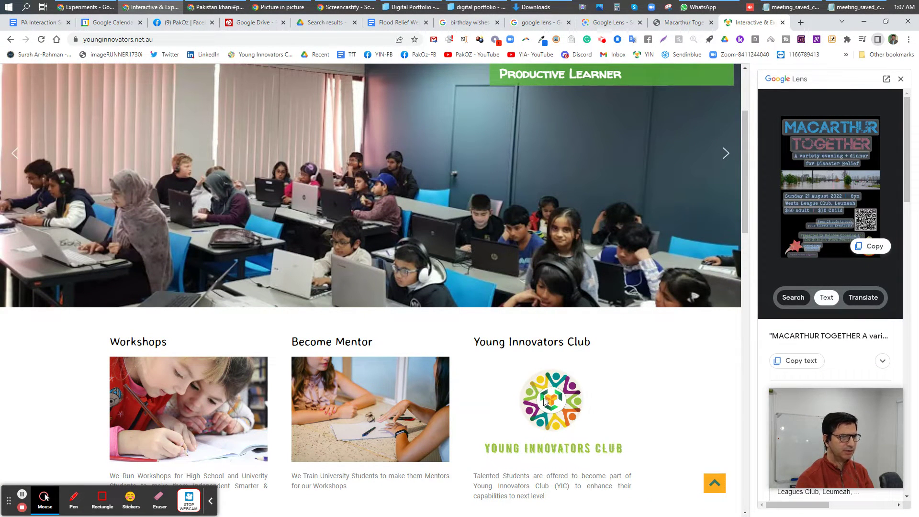
# - Search the Young Innovators Club logo image with Google Lens
pyautogui.rightClick(484, 372)
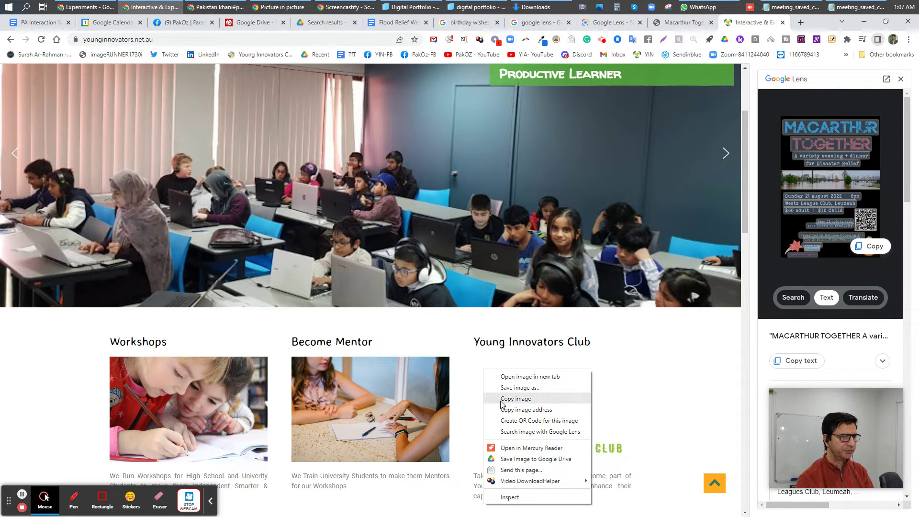
pyautogui.click(634, 386)
pyautogui.rightClick(552, 409)
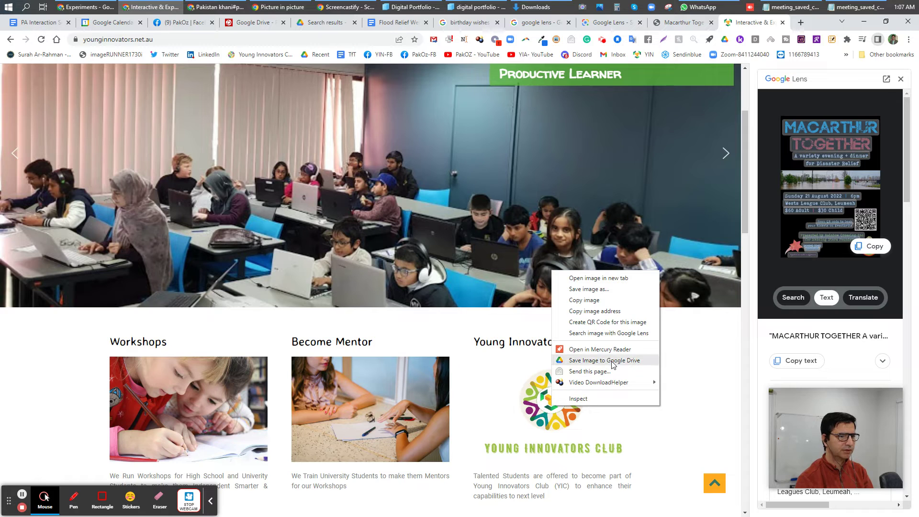
pyautogui.click(608, 333)
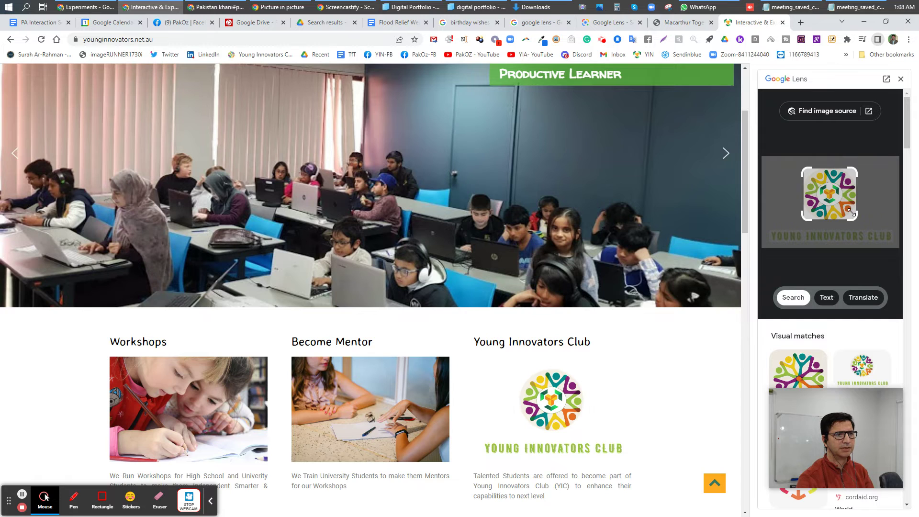
# - Select the logo text 'YOUNG INNOVATORS CLUB' in Lens's Text mode
pyautogui.click(821, 295)
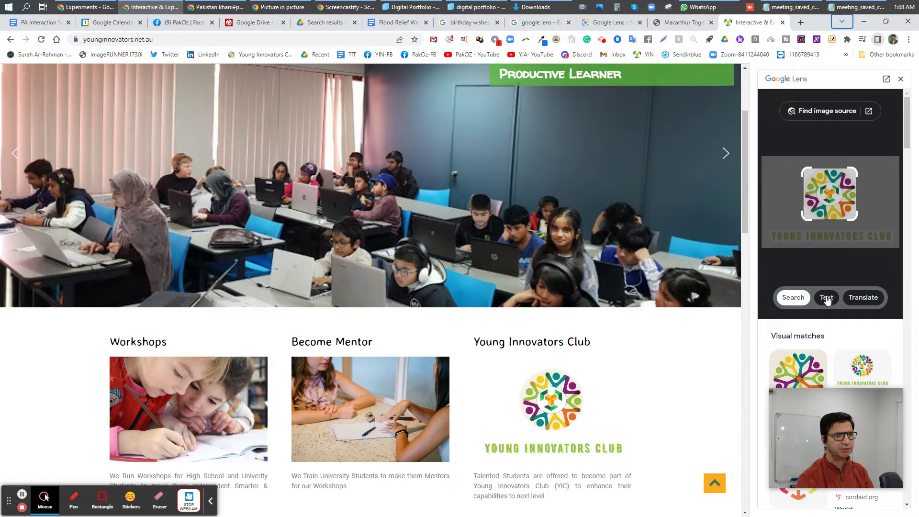
pyautogui.click(800, 219)
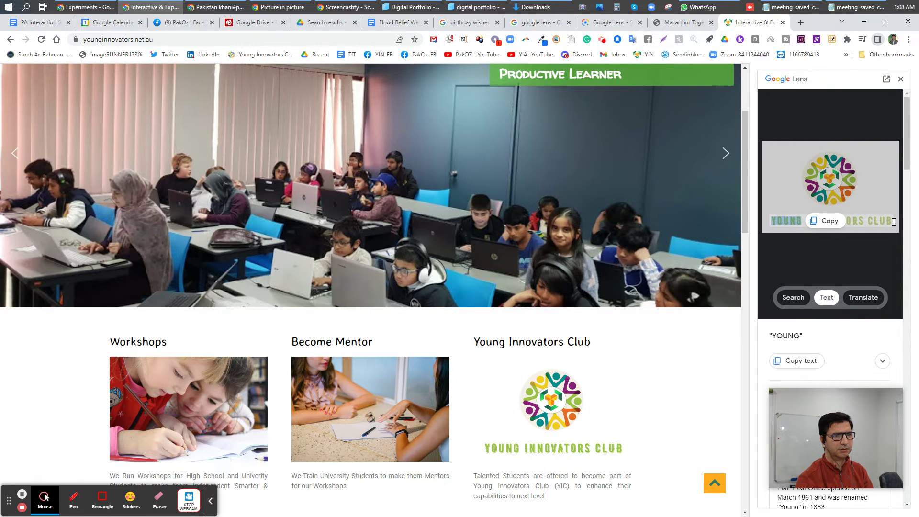
pyautogui.moveTo(893, 222); pyautogui.dragTo(786, 237)
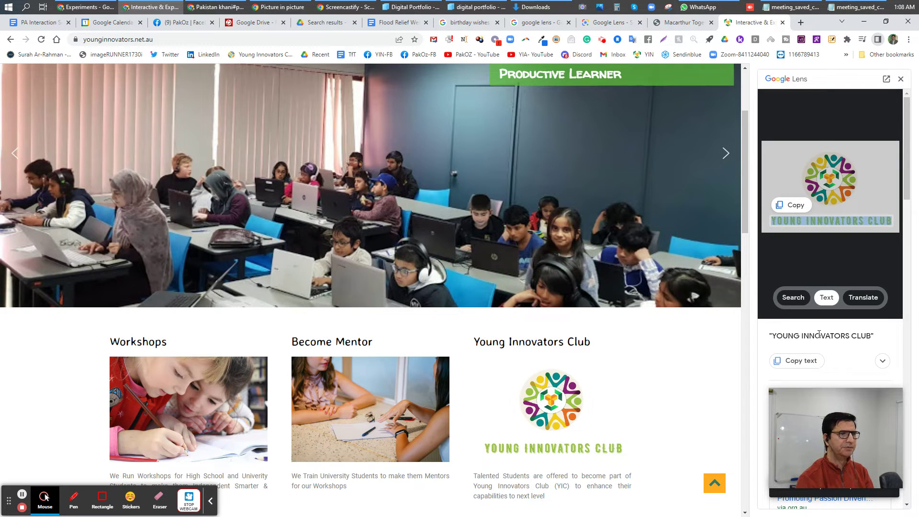
pyautogui.click(800, 22)
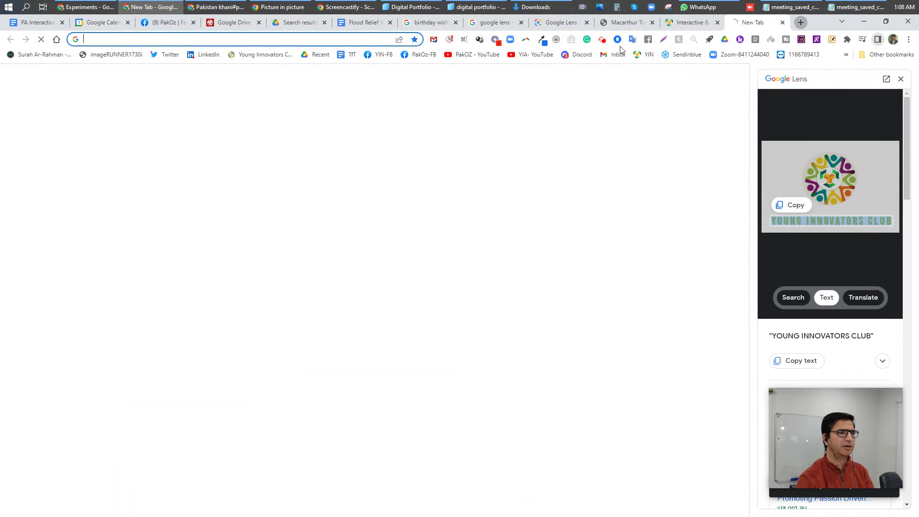
# - Paste 'YOUNG INNOVATORS CLUB' into the address bar and search Google for it
pyautogui.click(371, 37)
pyautogui.rightClick(372, 37)
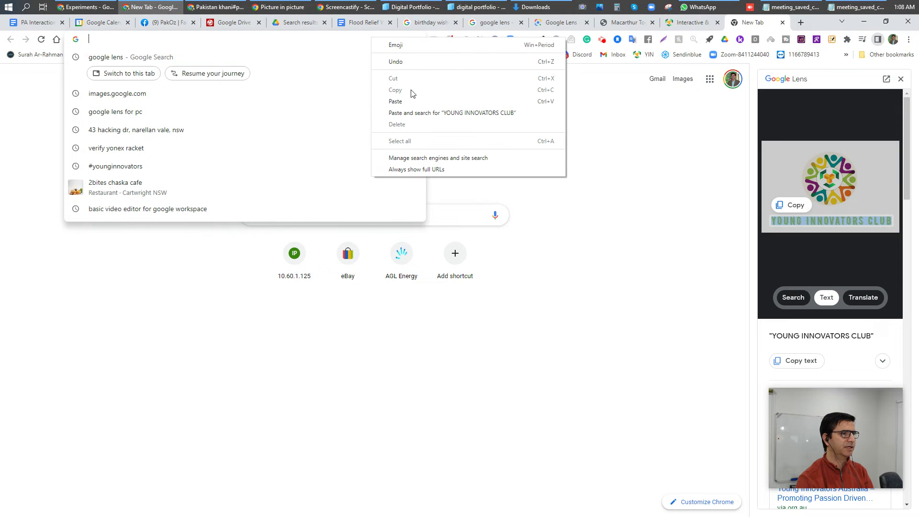
pyautogui.click(395, 101)
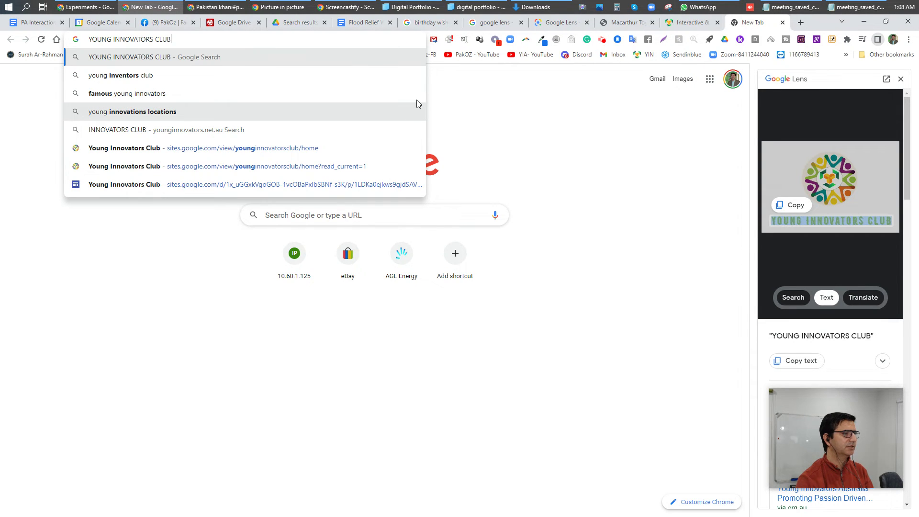
pyautogui.press('Return')
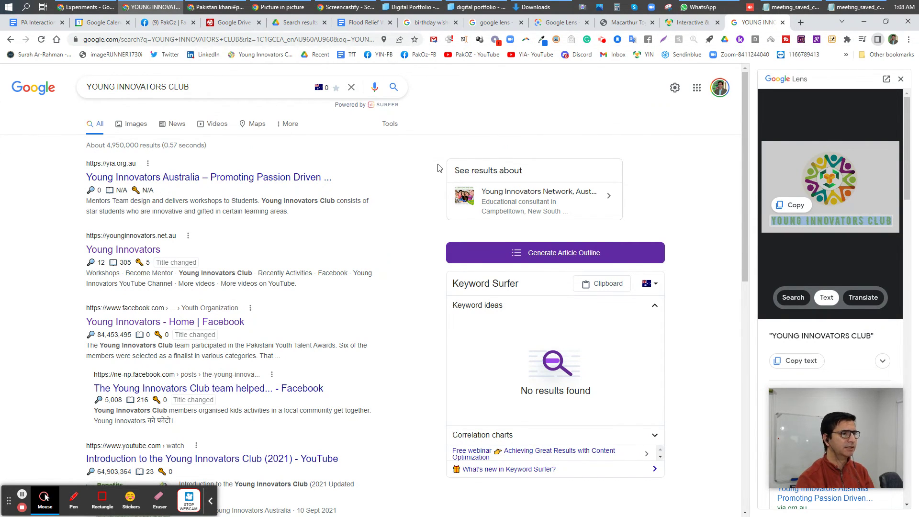
pyautogui.rightClick(464, 199)
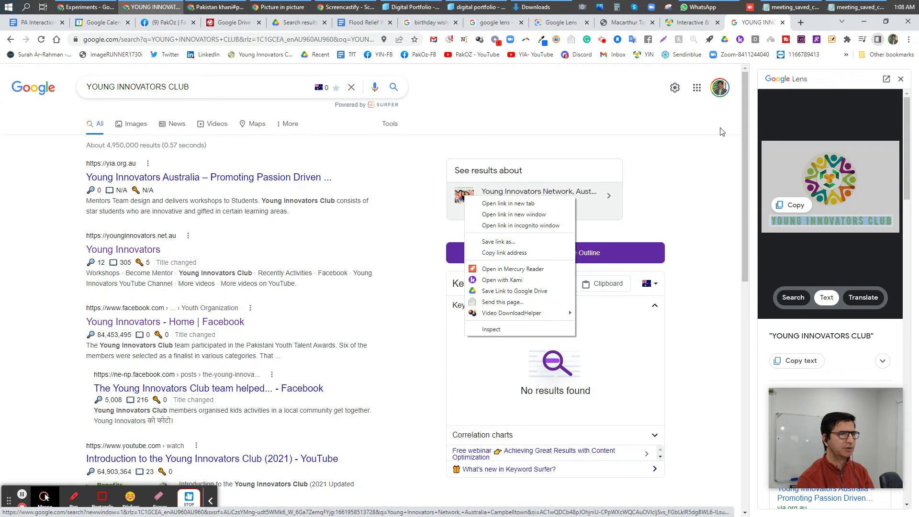
pyautogui.click(800, 24)
pyautogui.click(800, 23)
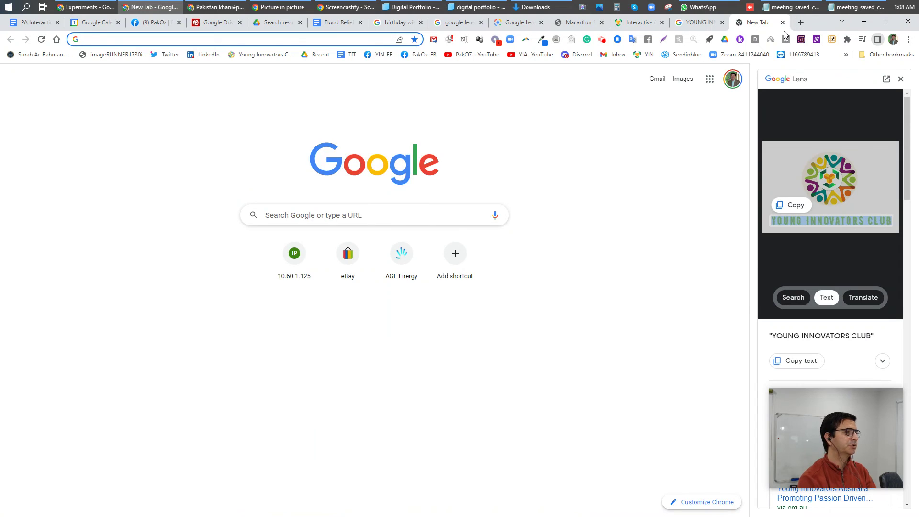
# - Open chrome://flags and filter the experiments by 'lens'
pyautogui.write('chro')
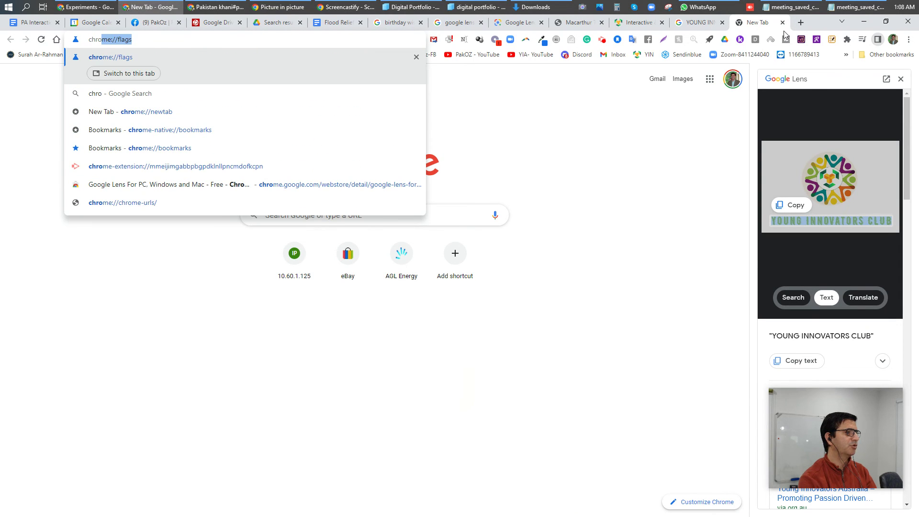
pyautogui.press('Right')
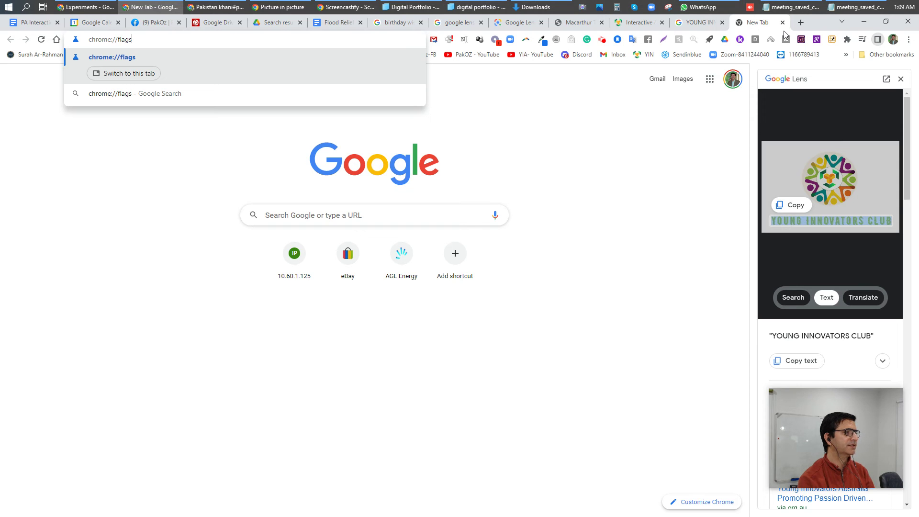
pyautogui.press('Return')
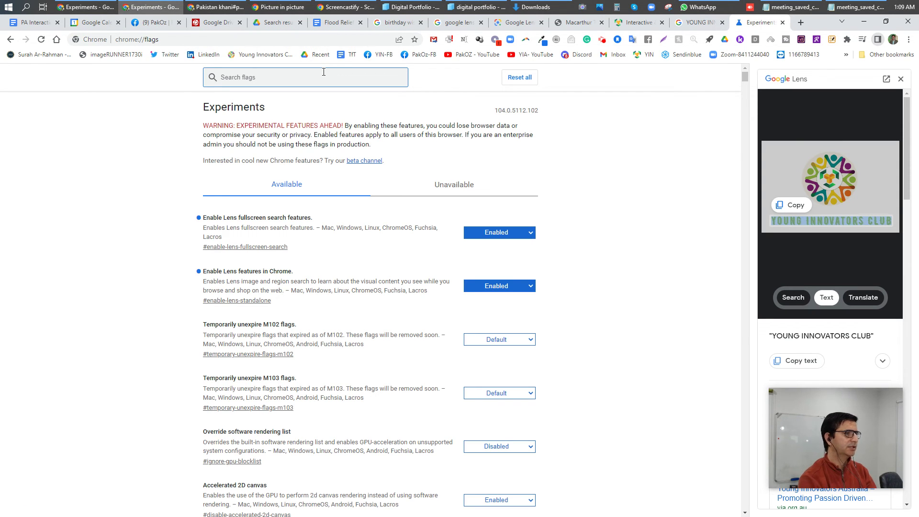
pyautogui.write('lens')
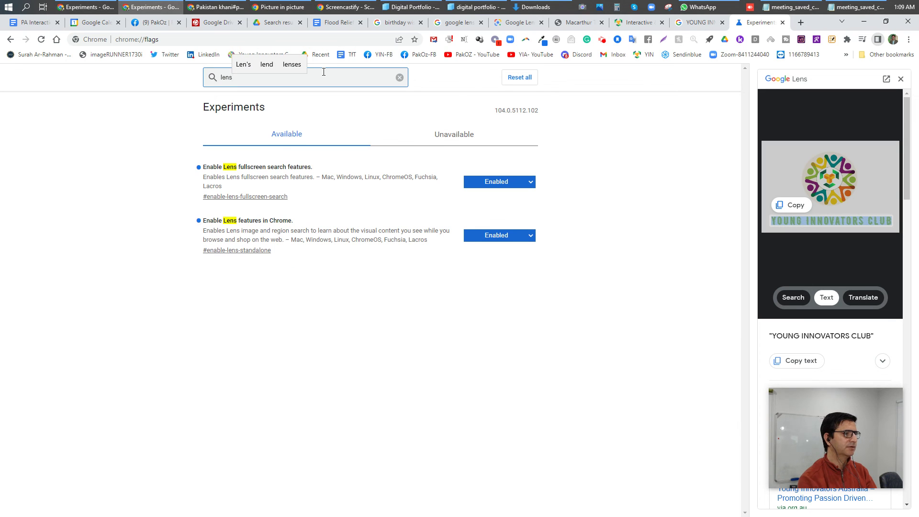